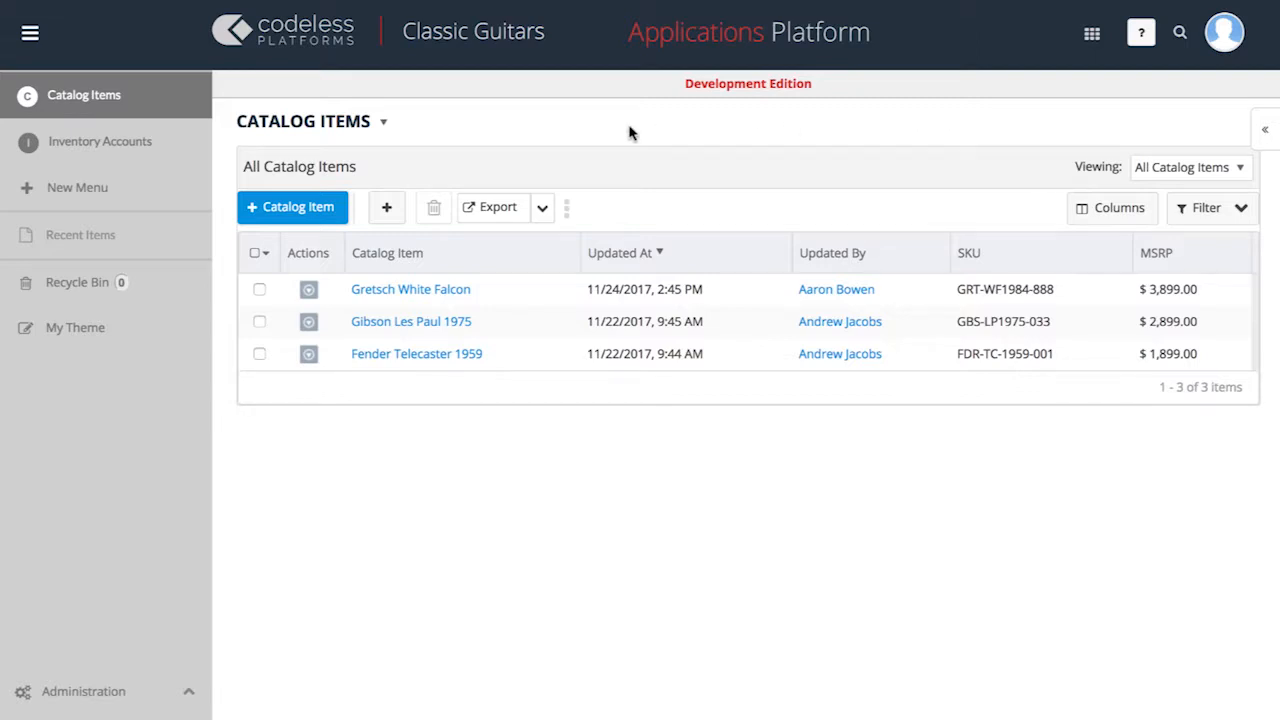
Step: Start a new object with a tab, using singular name Customer, plural name Customers and description "Customer details"
{"action": "left_click", "coordinate": [185, 200]}
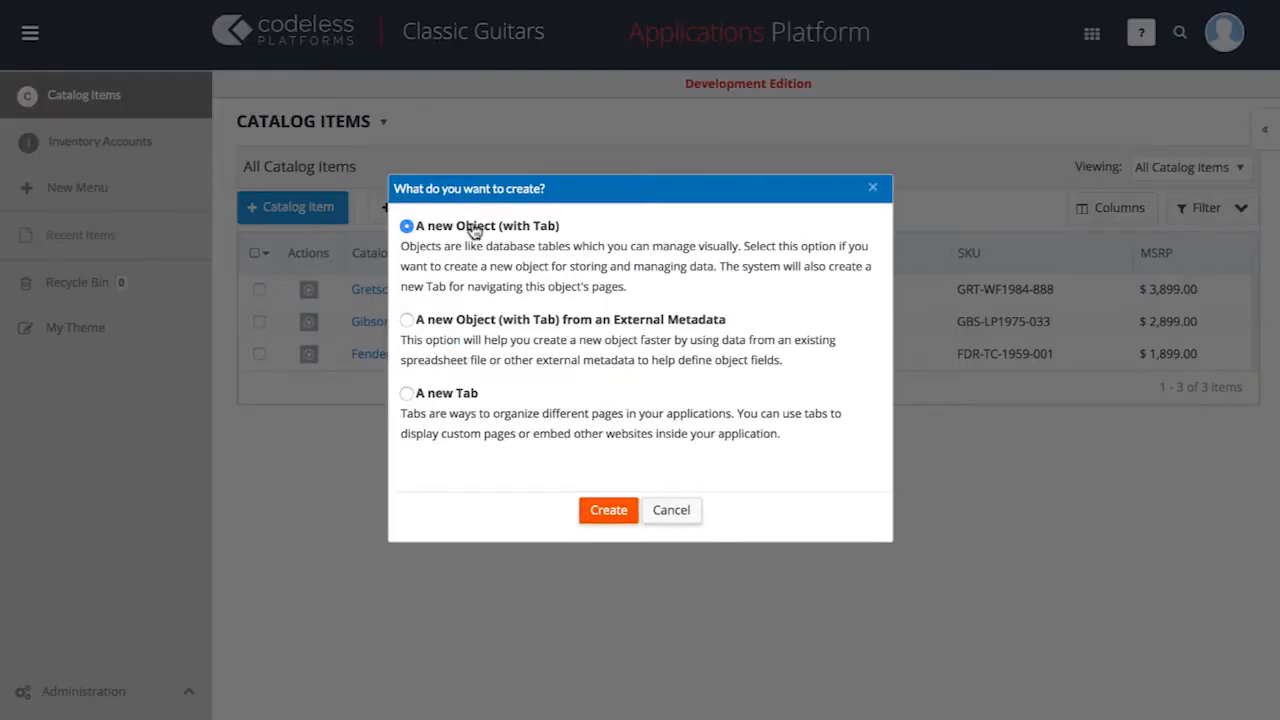
{"action": "left_click", "coordinate": [591, 514]}
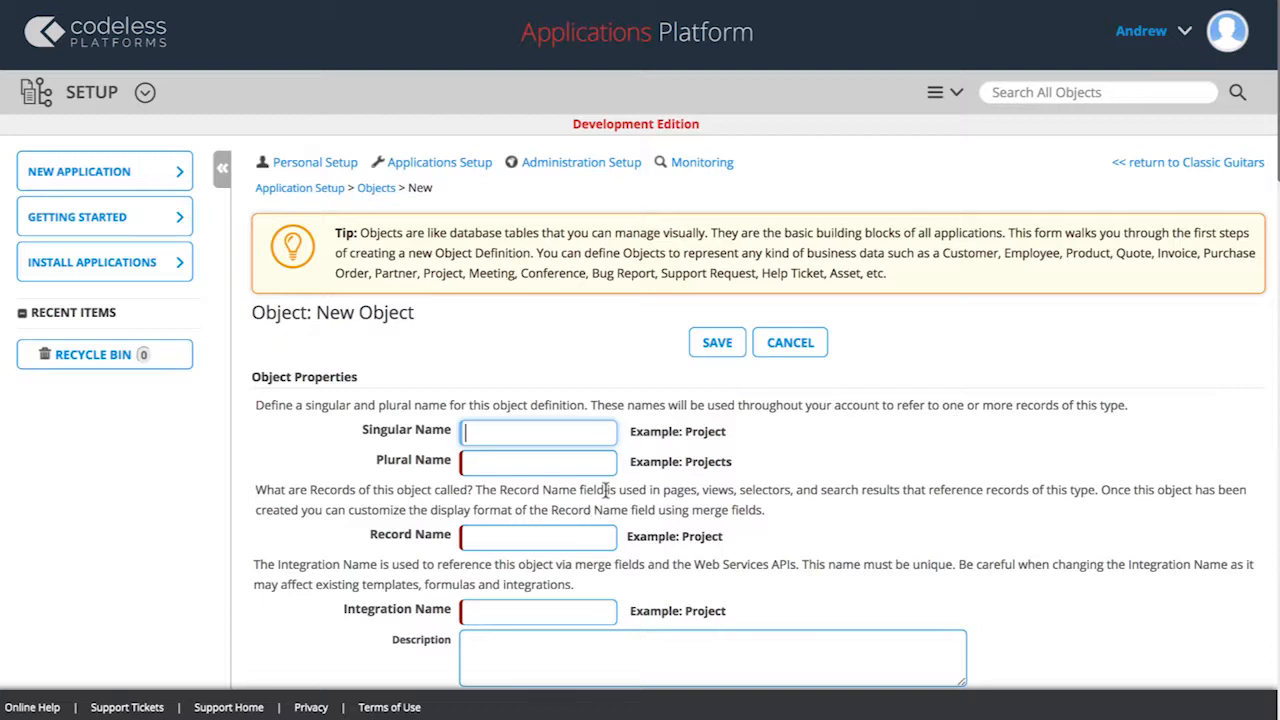
{"action": "type", "text": "Customer"}
{"action": "left_click", "coordinate": [537, 462]}
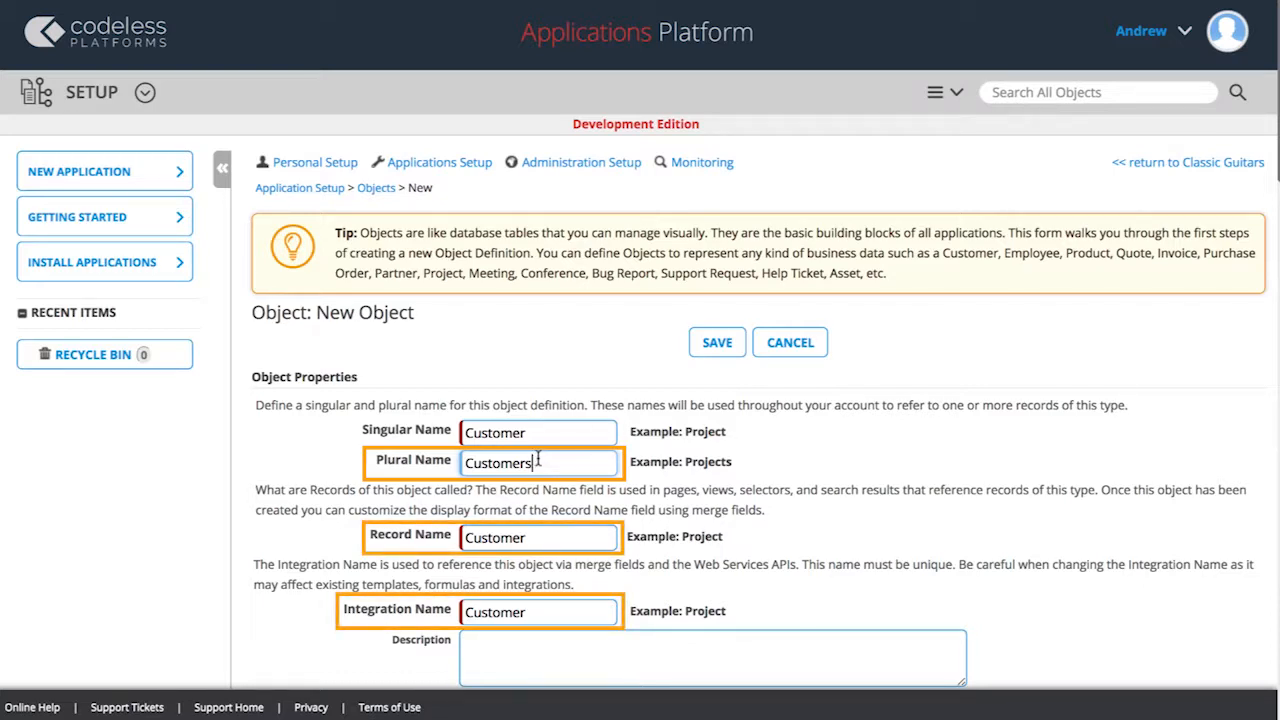
{"action": "scroll", "coordinate": [538, 458], "scroll_direction": "down", "scroll_amount": 3}
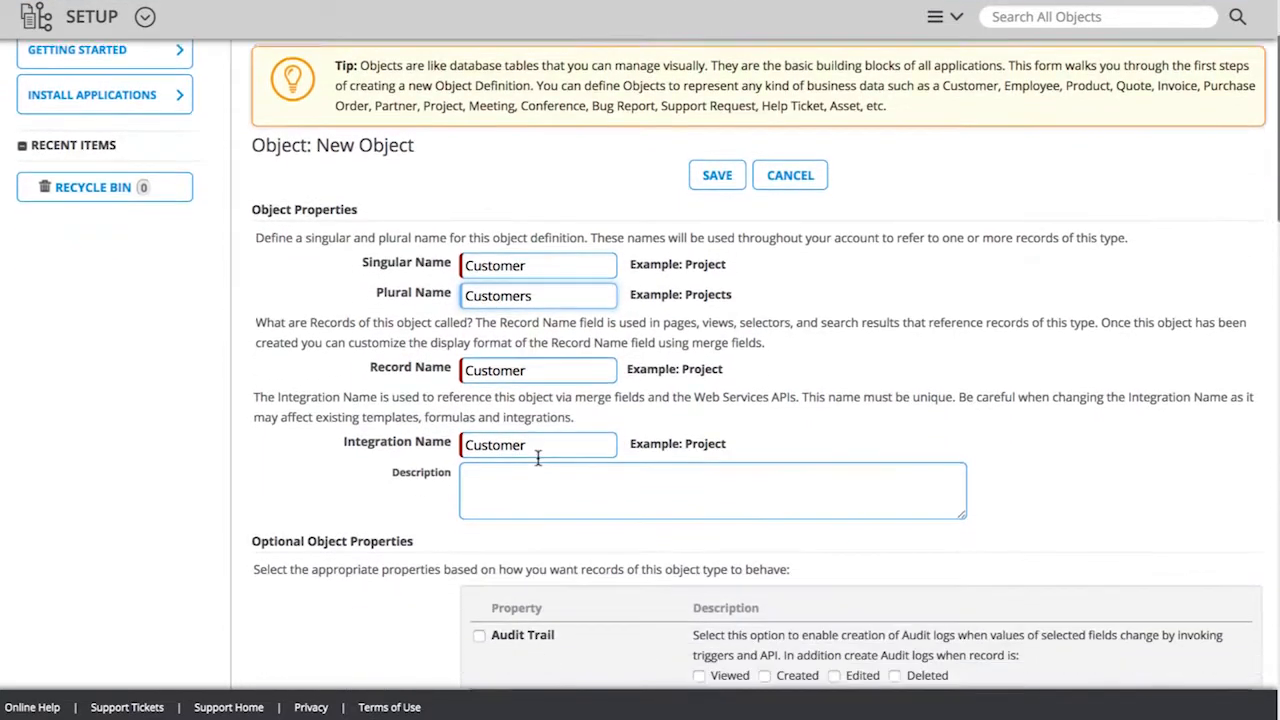
{"action": "scroll", "coordinate": [538, 458], "scroll_direction": "down", "scroll_amount": 1}
{"action": "left_click", "coordinate": [482, 272]}
{"action": "type", "text": "Customer details"}
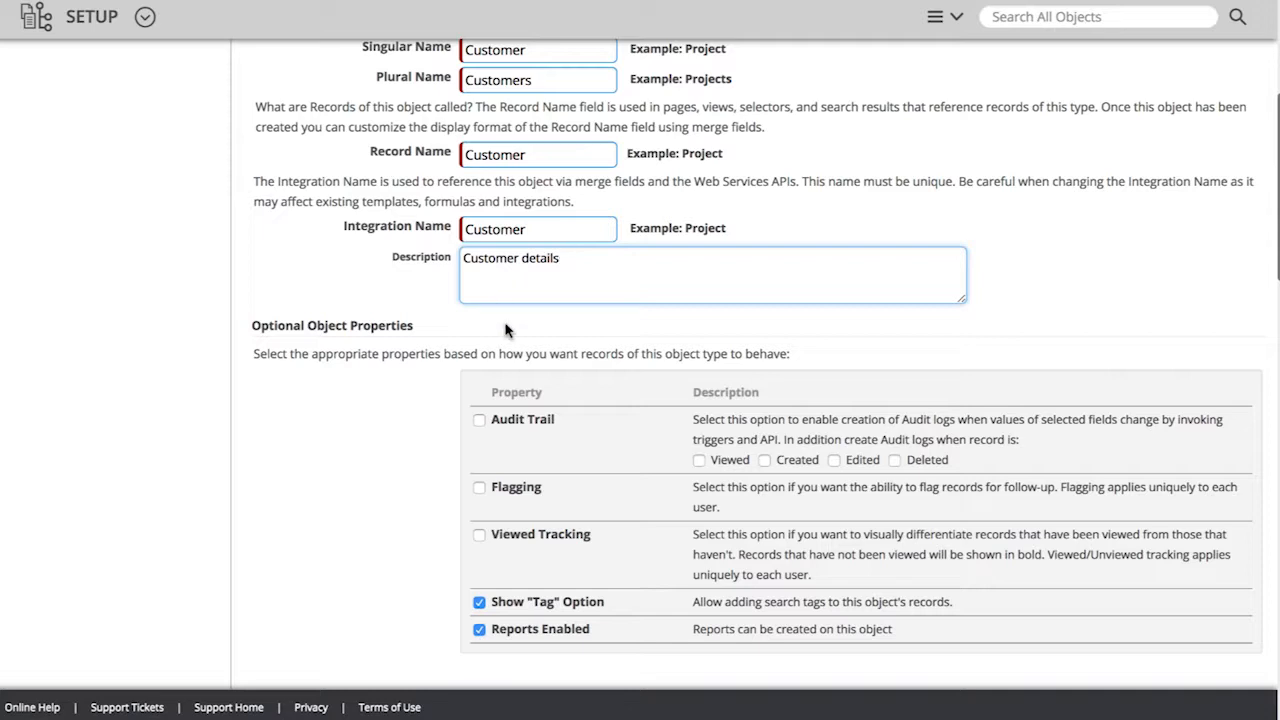
Step: Enable Audit Trail for created, edited and deleted Customer records, plus Flagging and Viewed Tracking
{"action": "left_click", "coordinate": [480, 423]}
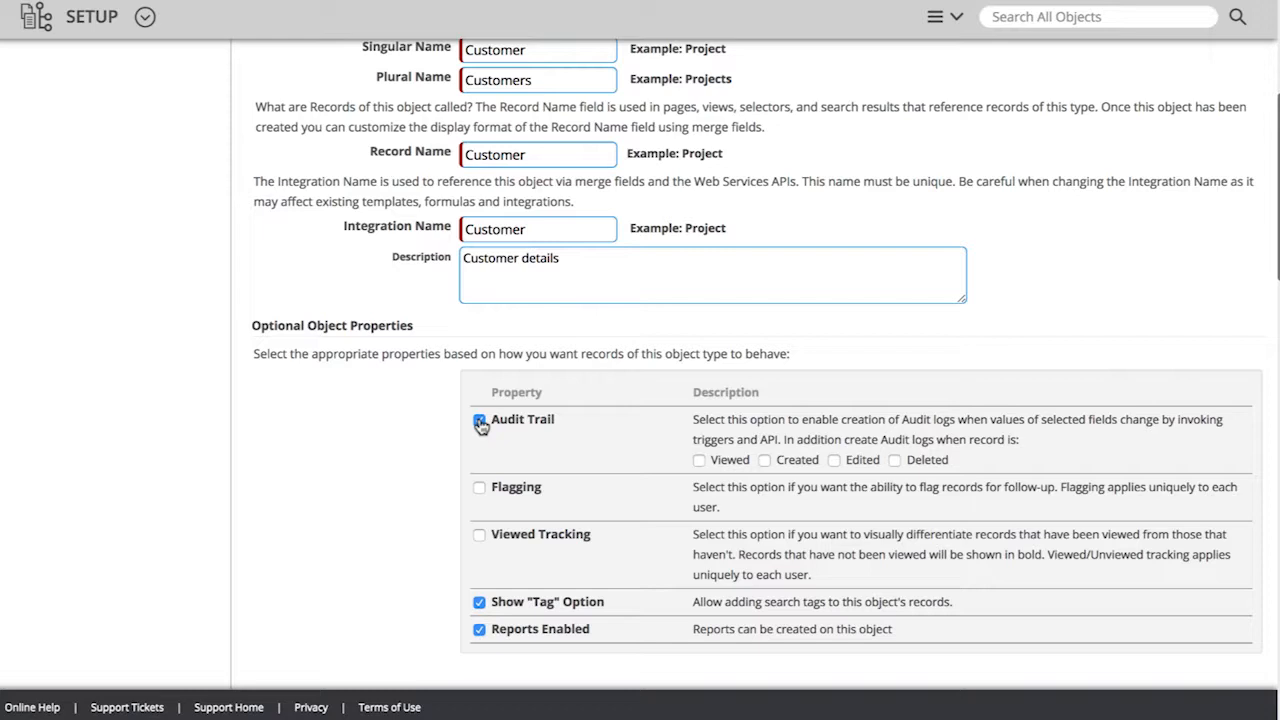
{"action": "left_click", "coordinate": [764, 461]}
{"action": "left_click", "coordinate": [834, 461]}
{"action": "left_click", "coordinate": [894, 461]}
{"action": "left_click", "coordinate": [479, 535]}
Step: Assign the Contact, Location and Portal User attributes to the Customer object
{"action": "scroll", "coordinate": [558, 635], "scroll_direction": "down", "scroll_amount": 5}
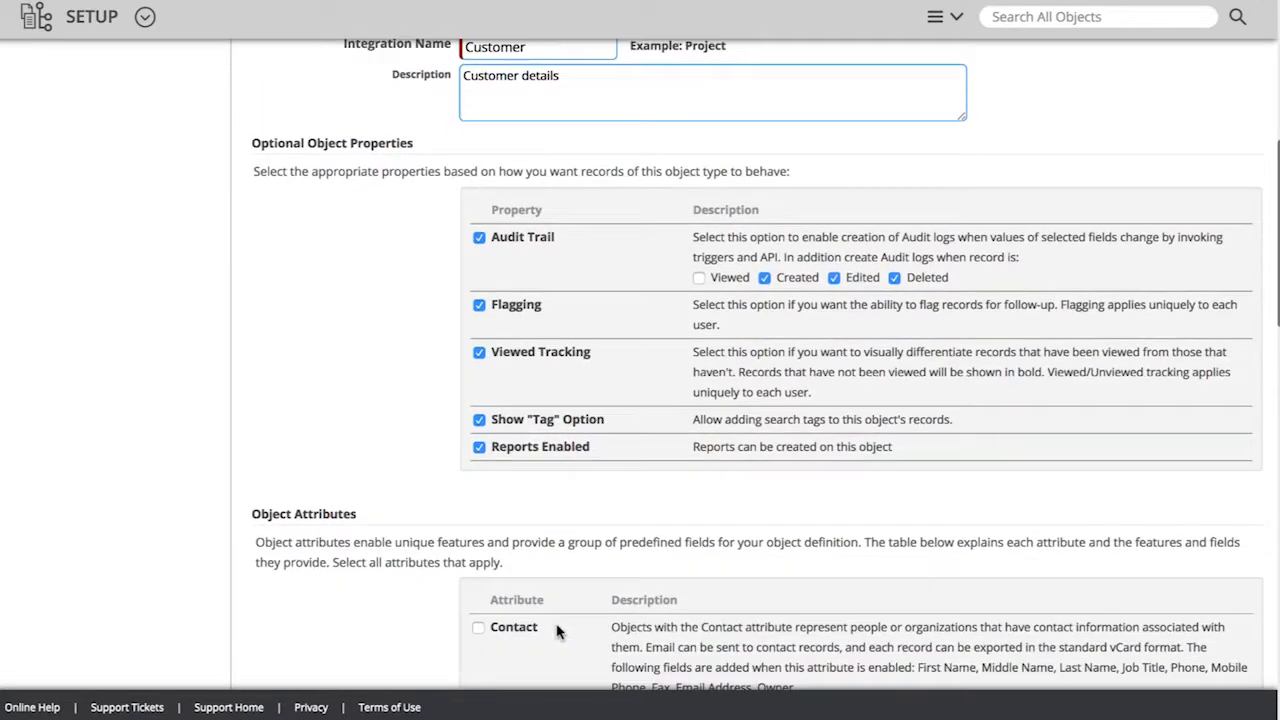
{"action": "scroll", "coordinate": [558, 631], "scroll_direction": "down", "scroll_amount": 2}
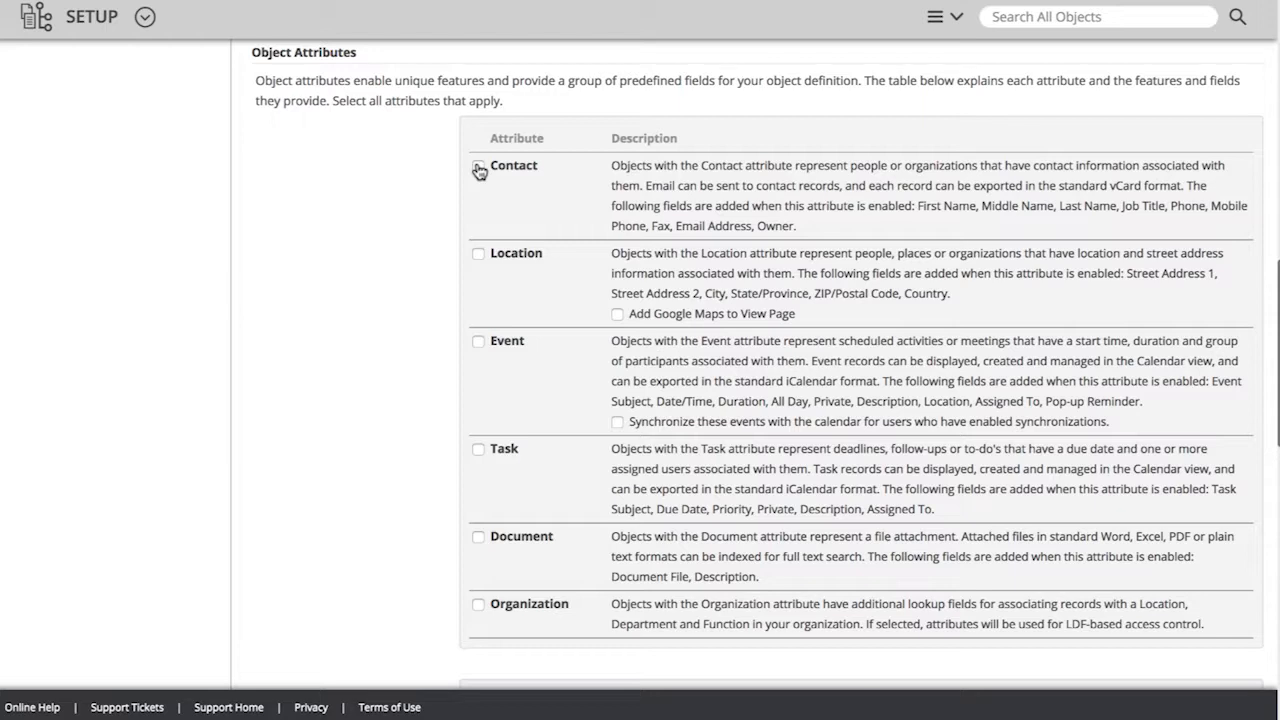
{"action": "left_click", "coordinate": [478, 254]}
{"action": "scroll", "coordinate": [618, 316], "scroll_direction": "down", "scroll_amount": 5}
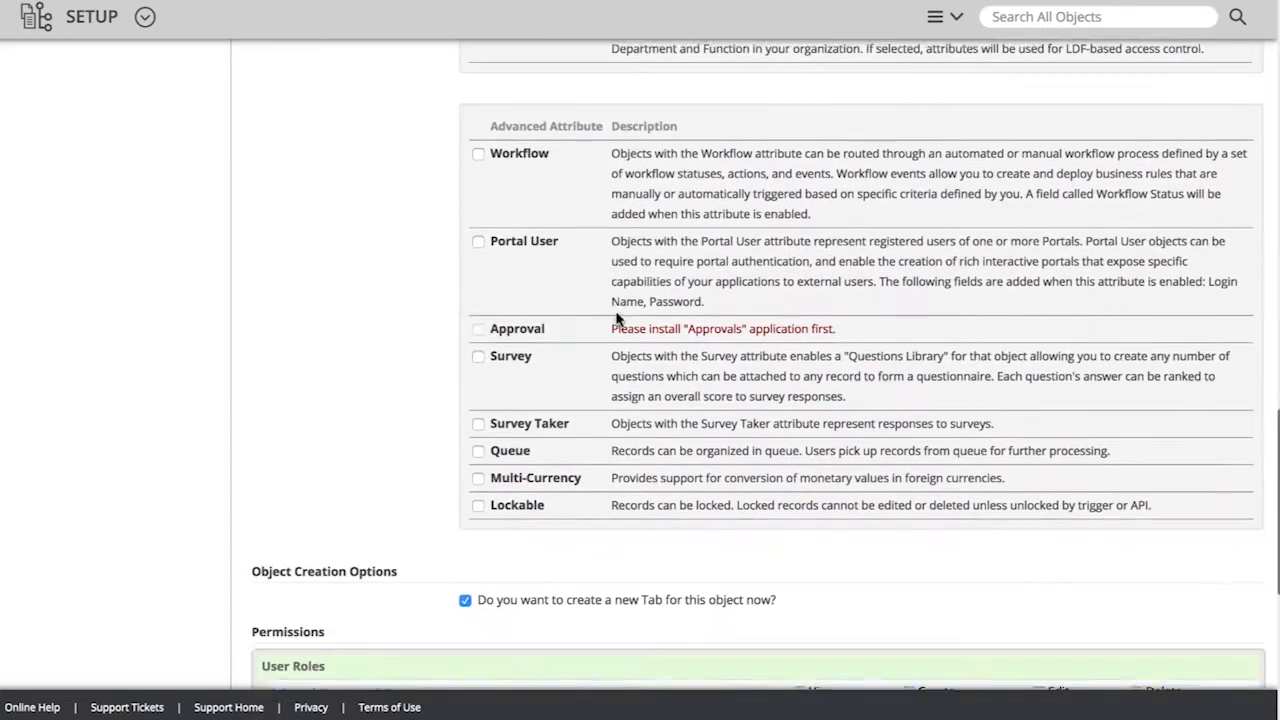
{"action": "scroll", "coordinate": [618, 318], "scroll_direction": "down", "scroll_amount": 1}
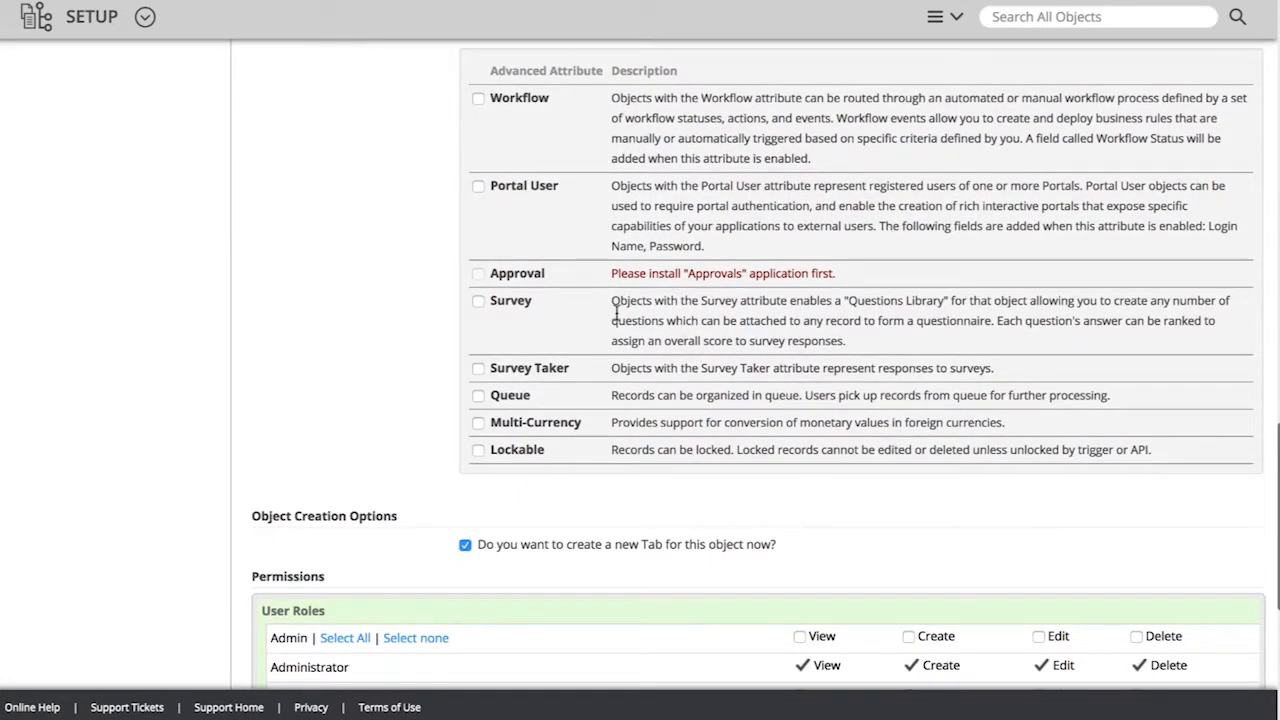
{"action": "left_click", "coordinate": [479, 188]}
Step: Save the Customer object and its Customers tab in the Classic Guitars application, keeping the default permissions
{"action": "scroll", "coordinate": [509, 557], "scroll_direction": "down", "scroll_amount": 5}
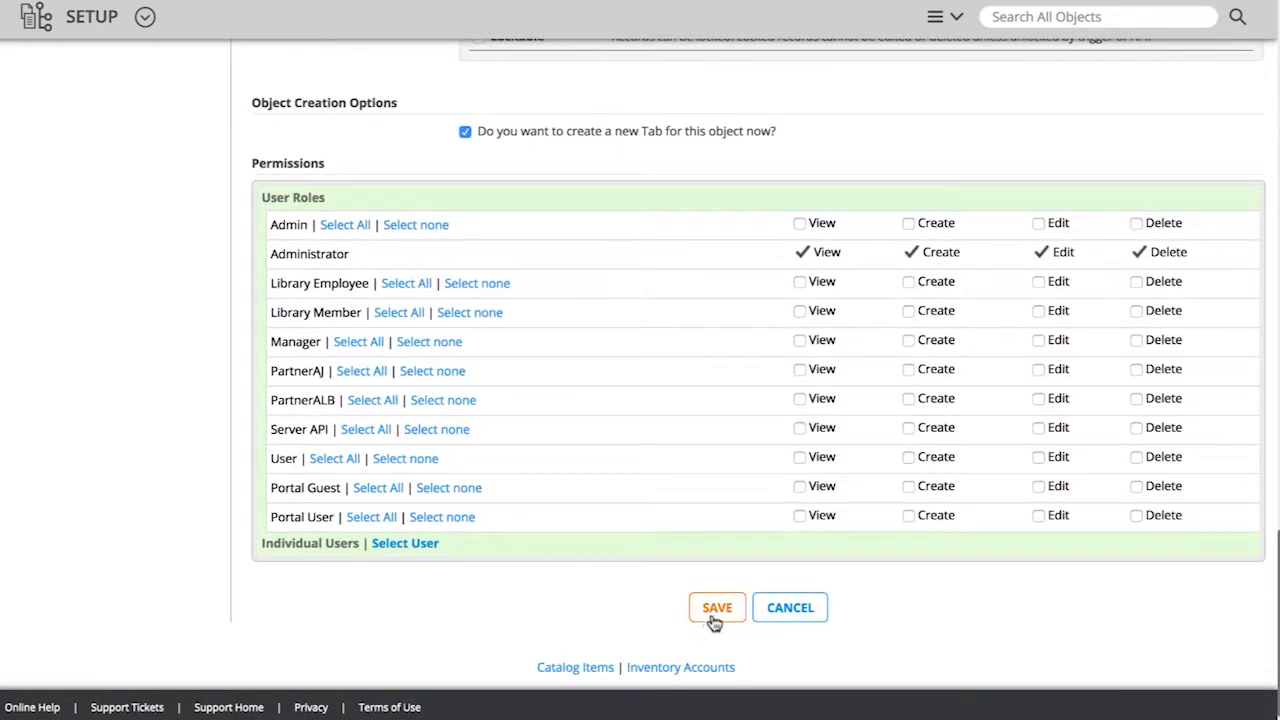
{"action": "left_click", "coordinate": [717, 609]}
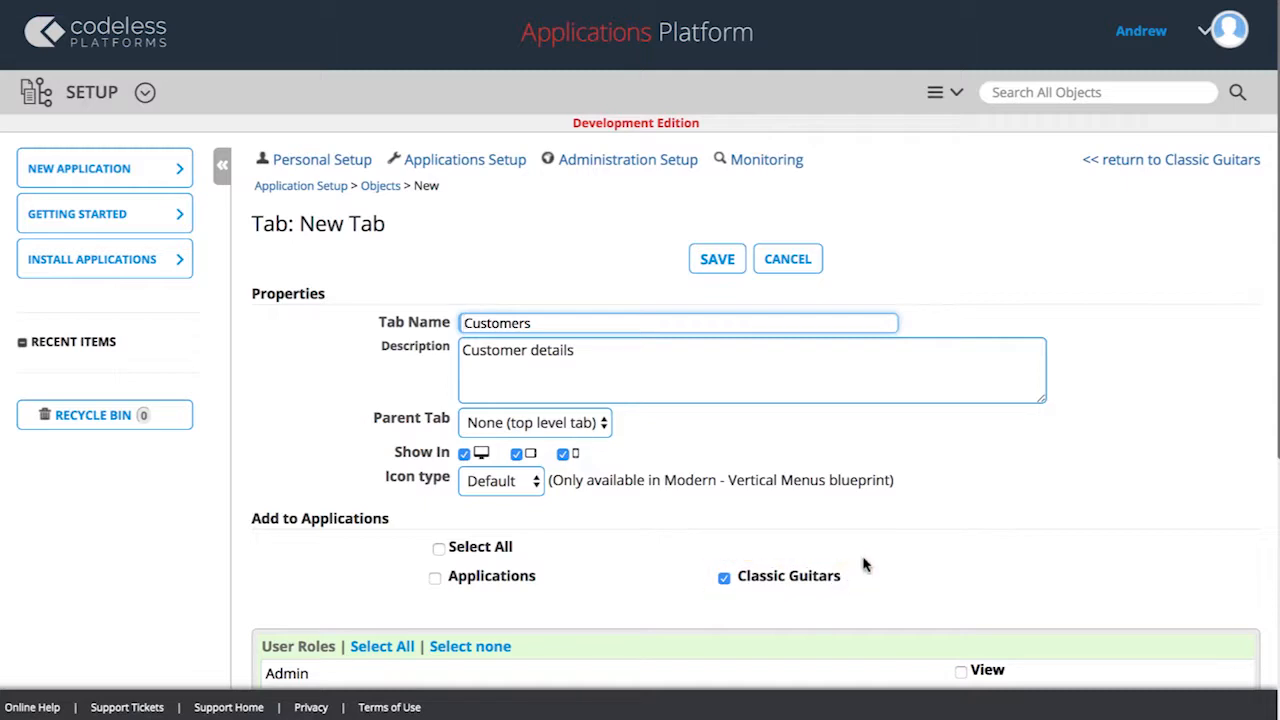
{"action": "left_click", "coordinate": [729, 268]}
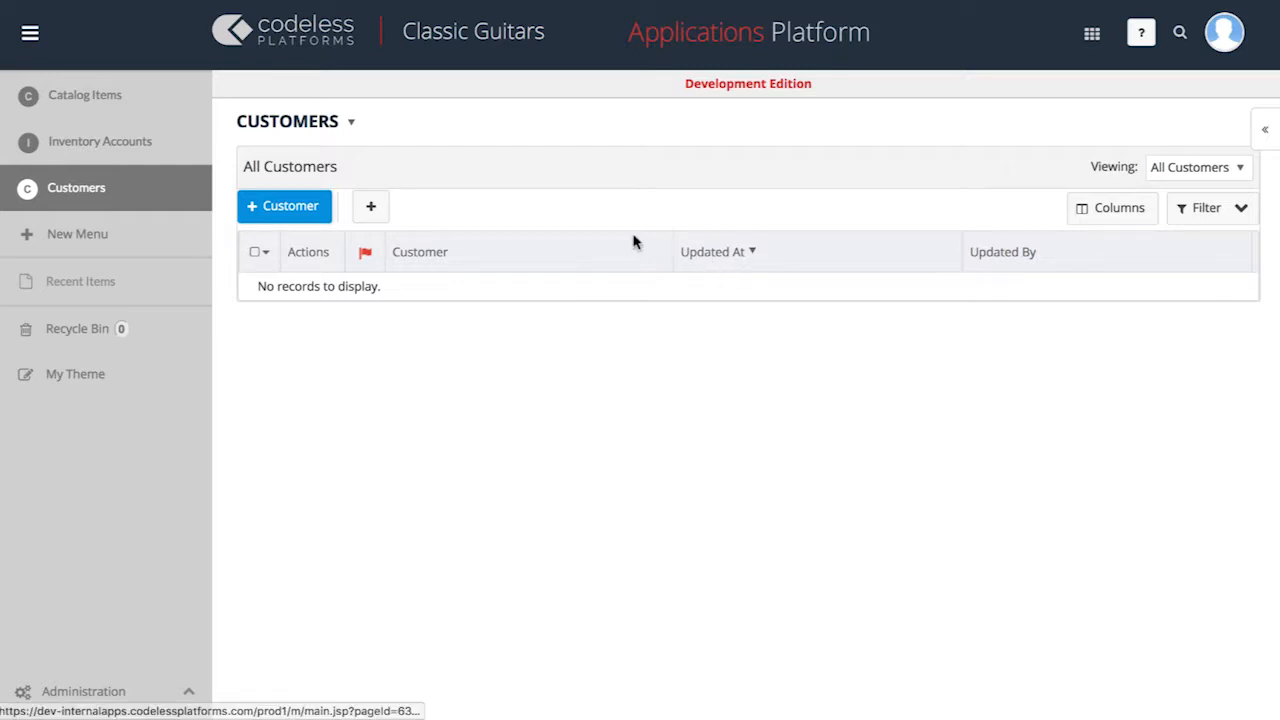
Step: Start a new object with a tab, using singular name Order, plural name Orders and description "Order details"
{"action": "left_click", "coordinate": [157, 240]}
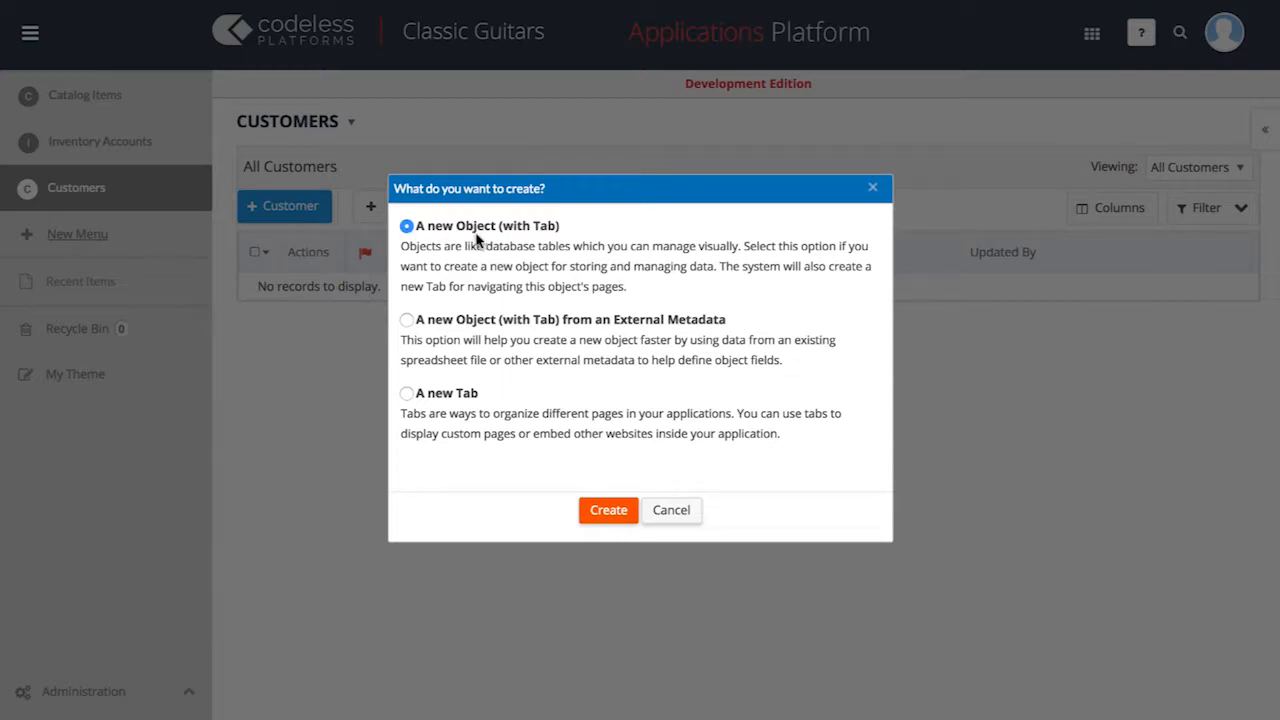
{"action": "left_click", "coordinate": [609, 511]}
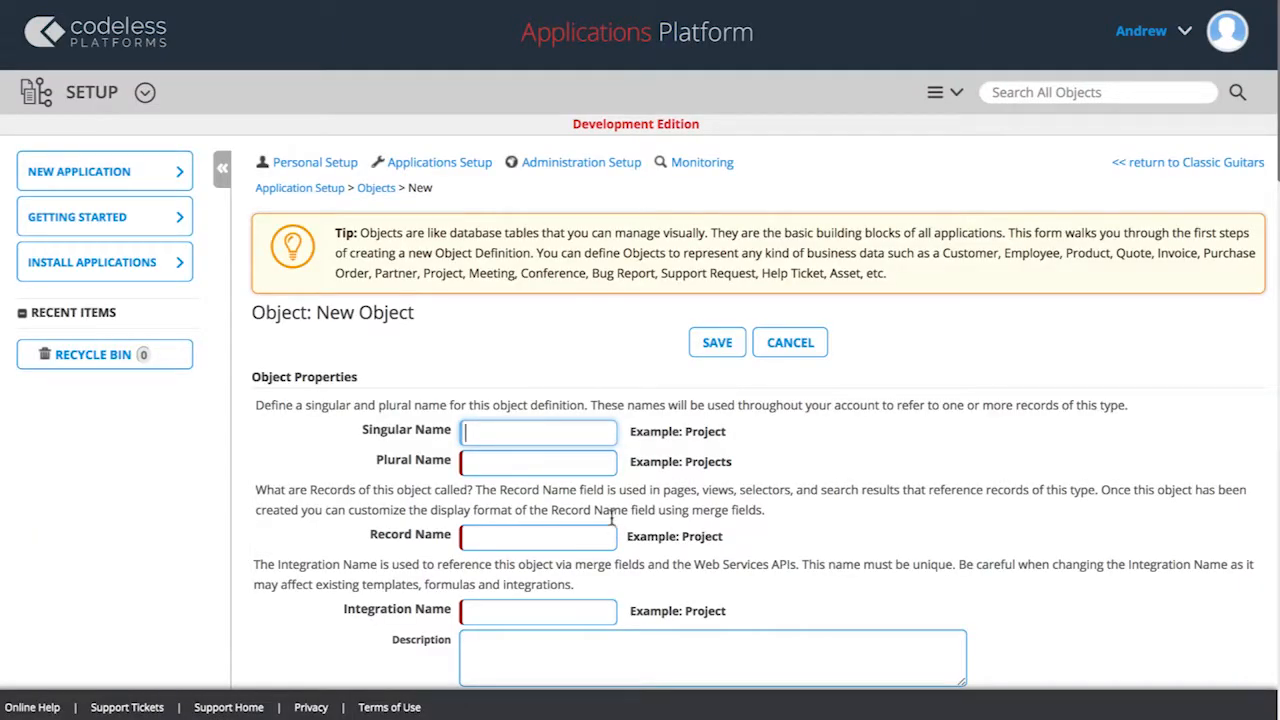
{"action": "type", "text": "Order"}
{"action": "left_click", "coordinate": [567, 462]}
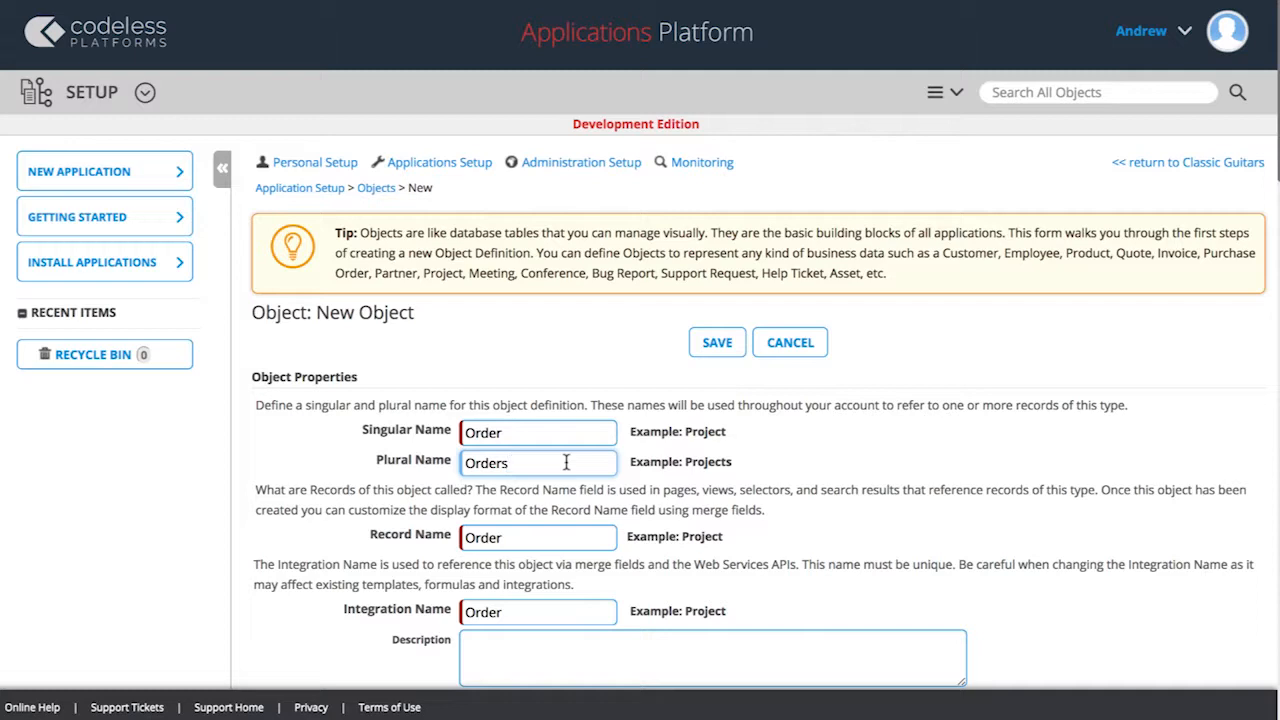
{"action": "scroll", "coordinate": [566, 462], "scroll_direction": "down", "scroll_amount": 2}
{"action": "left_click", "coordinate": [566, 462]}
{"action": "type", "text": "Order details"}
Step: Enable Audit Trail for created, edited and deleted Order records, plus Flagging and Viewed Tracking
{"action": "scroll", "coordinate": [640, 363], "scroll_direction": "down", "scroll_amount": 4}
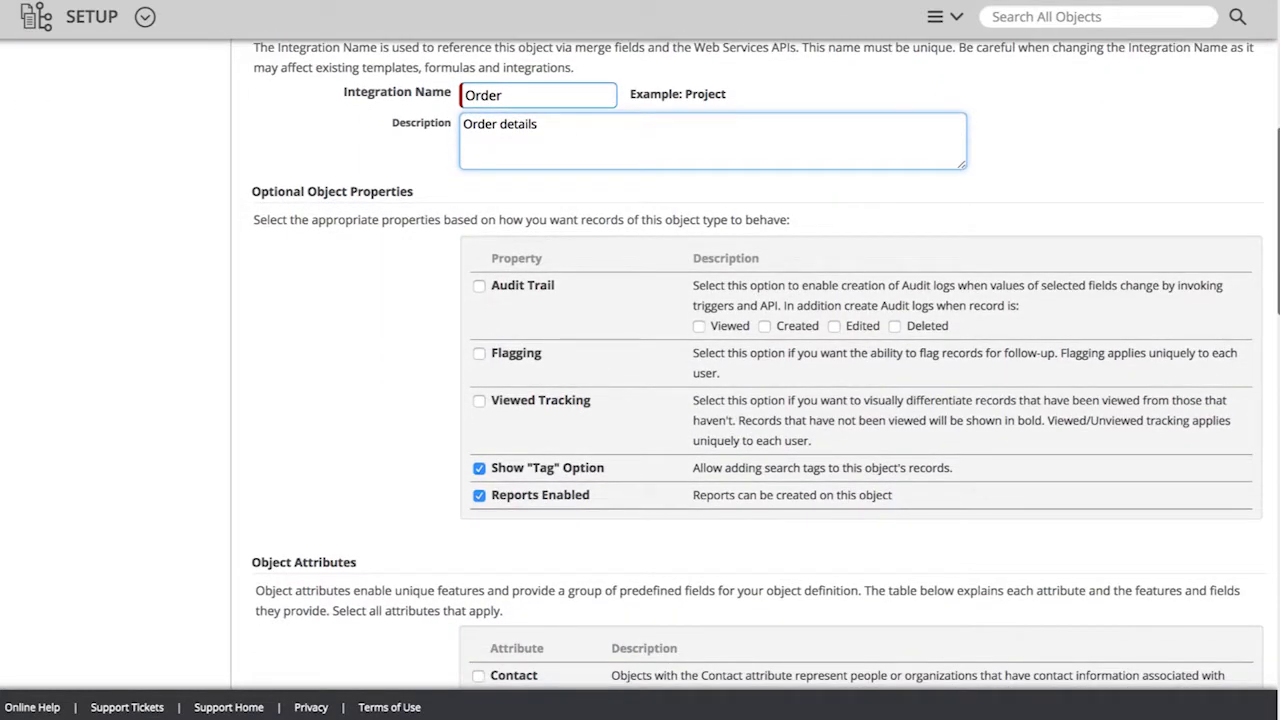
{"action": "left_click", "coordinate": [481, 288]}
{"action": "left_click", "coordinate": [765, 327]}
{"action": "left_click", "coordinate": [835, 327]}
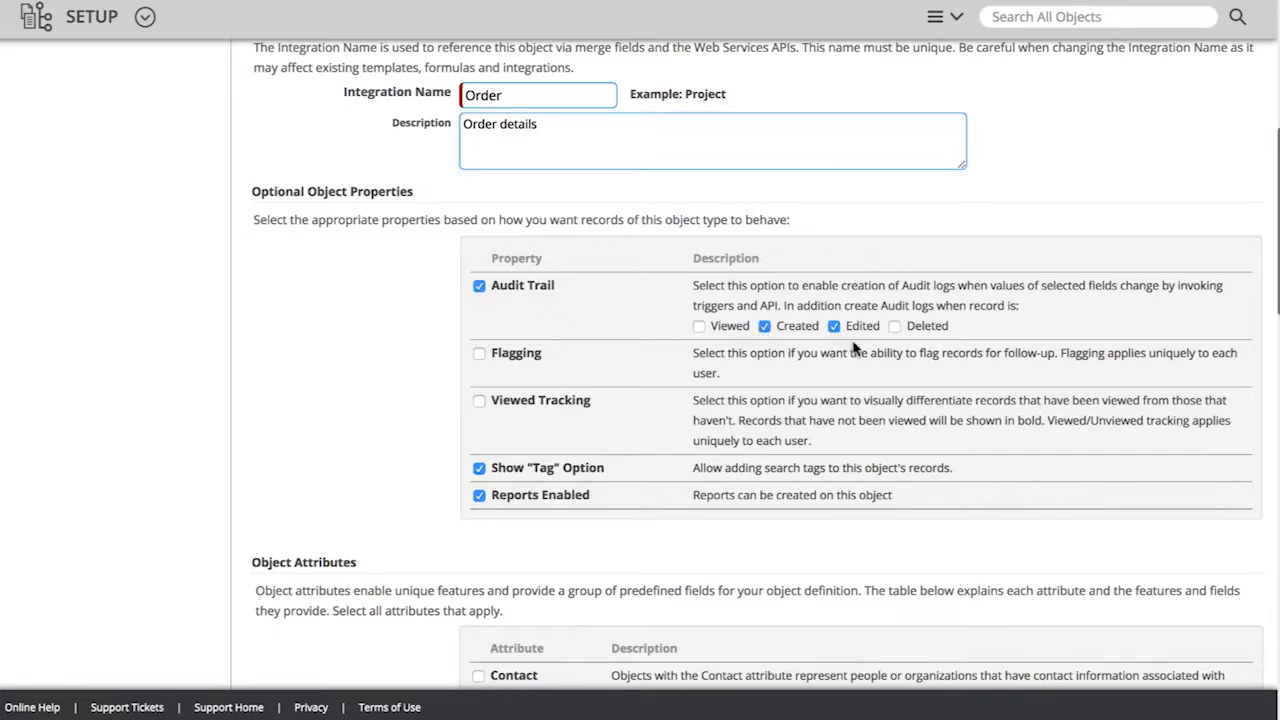
{"action": "left_click", "coordinate": [895, 327]}
{"action": "left_click", "coordinate": [480, 402]}
Step: Assign the Workflow advanced attribute to the Order object
{"action": "scroll", "coordinate": [467, 502], "scroll_direction": "down", "scroll_amount": 7}
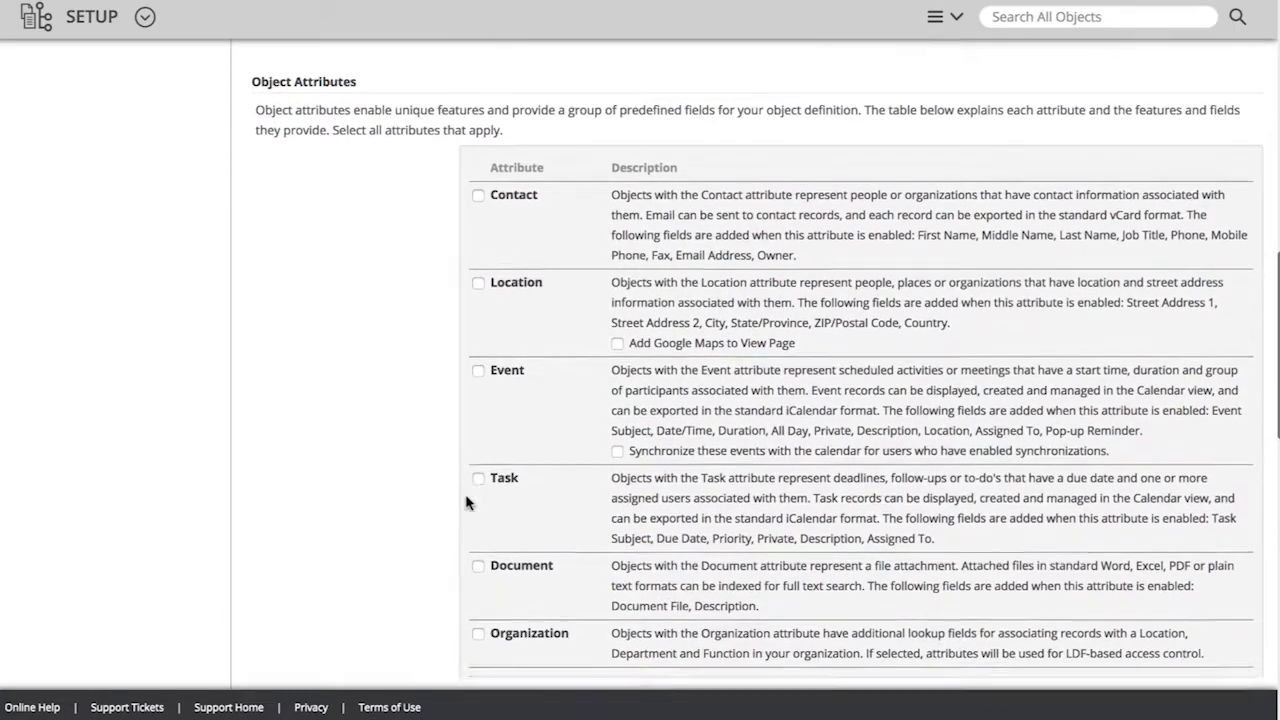
{"action": "scroll", "coordinate": [467, 502], "scroll_direction": "down", "scroll_amount": 5}
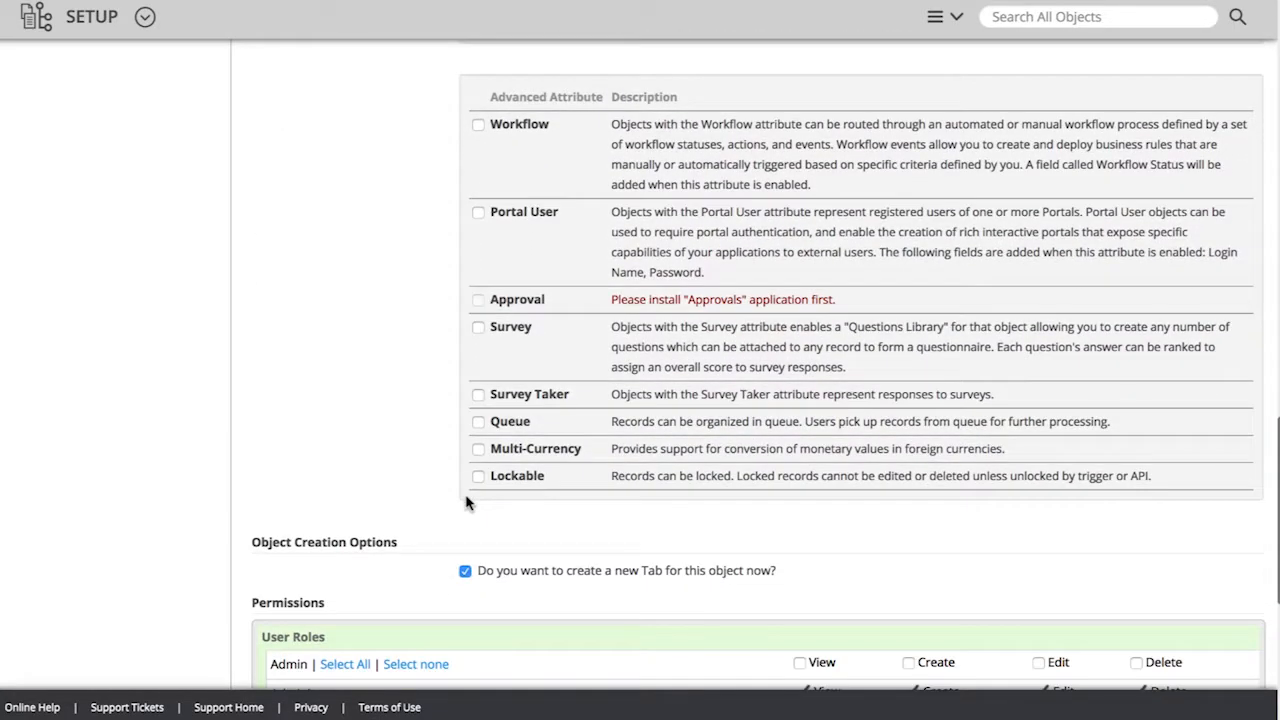
{"action": "left_click", "coordinate": [478, 127]}
Step: Save the Order object and its Orders tab in the Classic Guitars application, keeping the default permissions
{"action": "scroll", "coordinate": [573, 578], "scroll_direction": "down", "scroll_amount": 5}
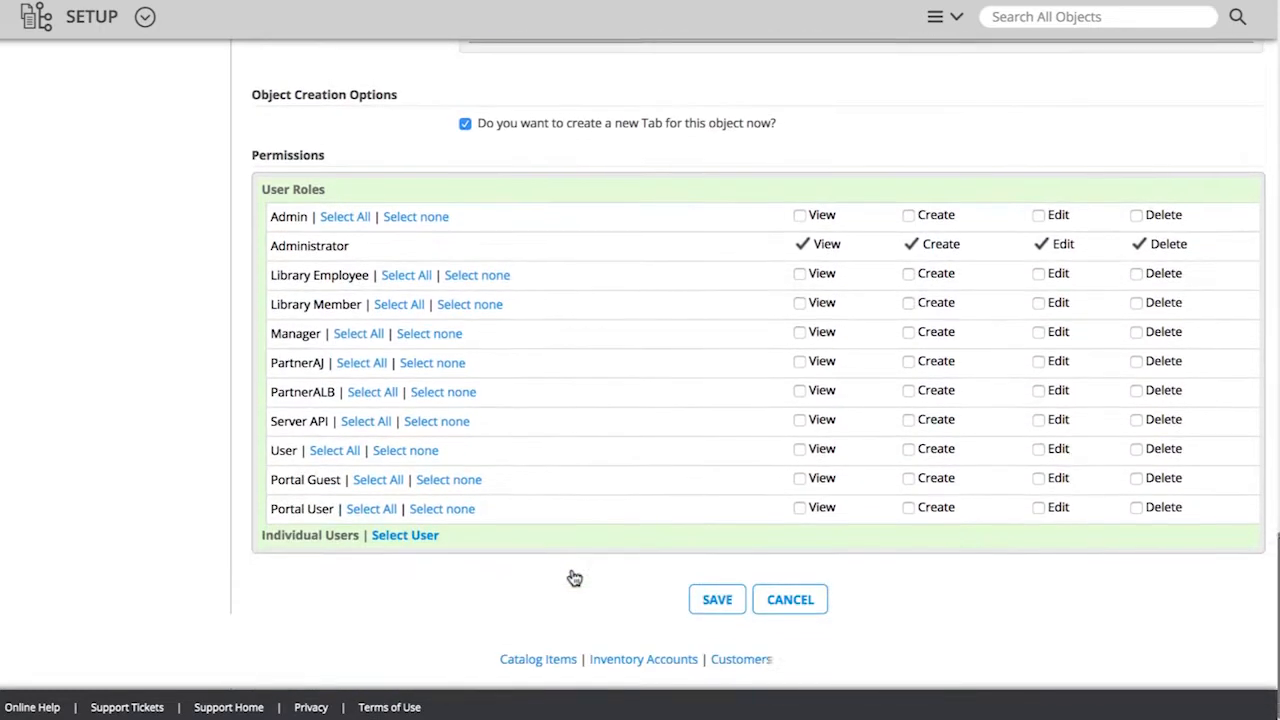
{"action": "left_click", "coordinate": [719, 607]}
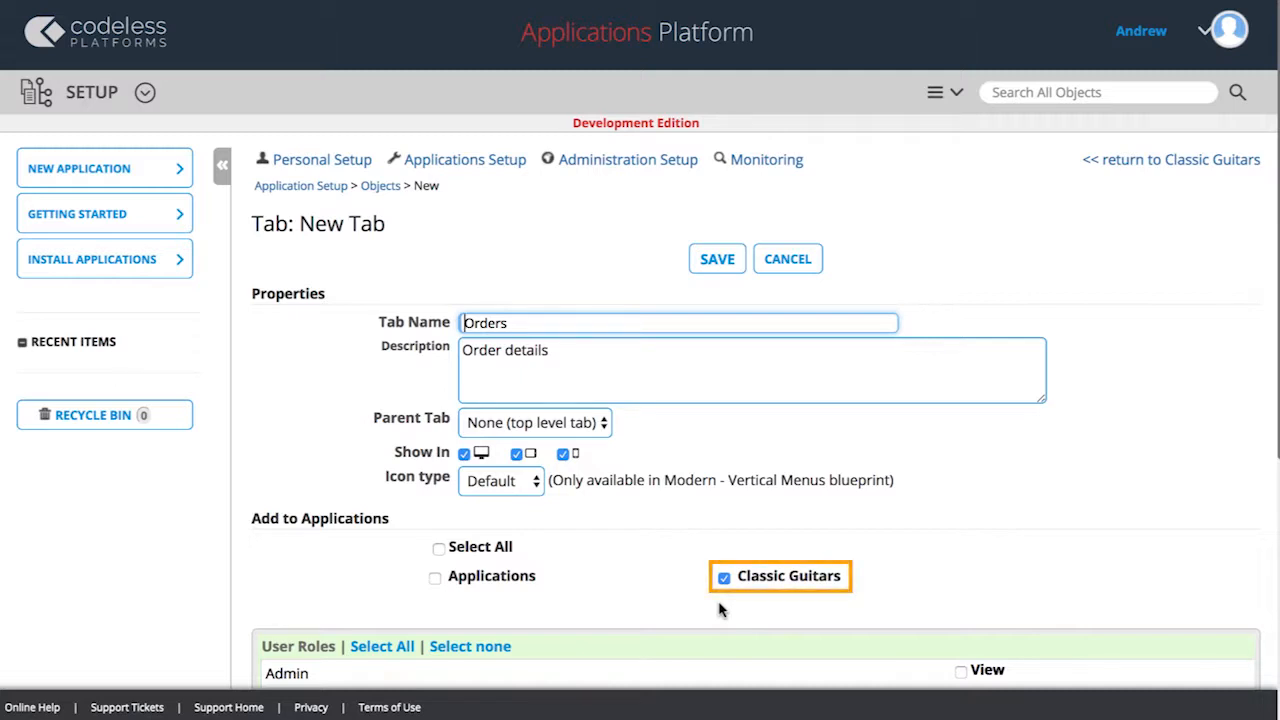
{"action": "left_click", "coordinate": [717, 262]}
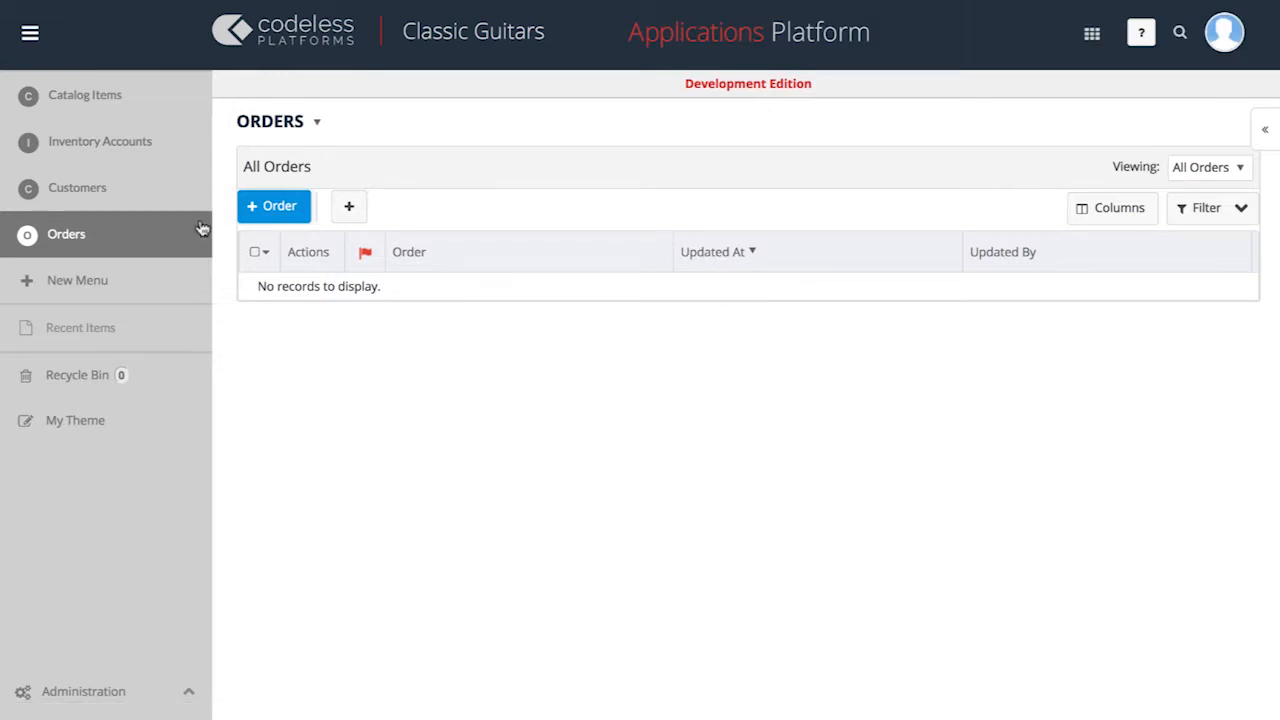
Step: Start another new object with singular name Order Line and plural name Order Lines
{"action": "left_click", "coordinate": [151, 284]}
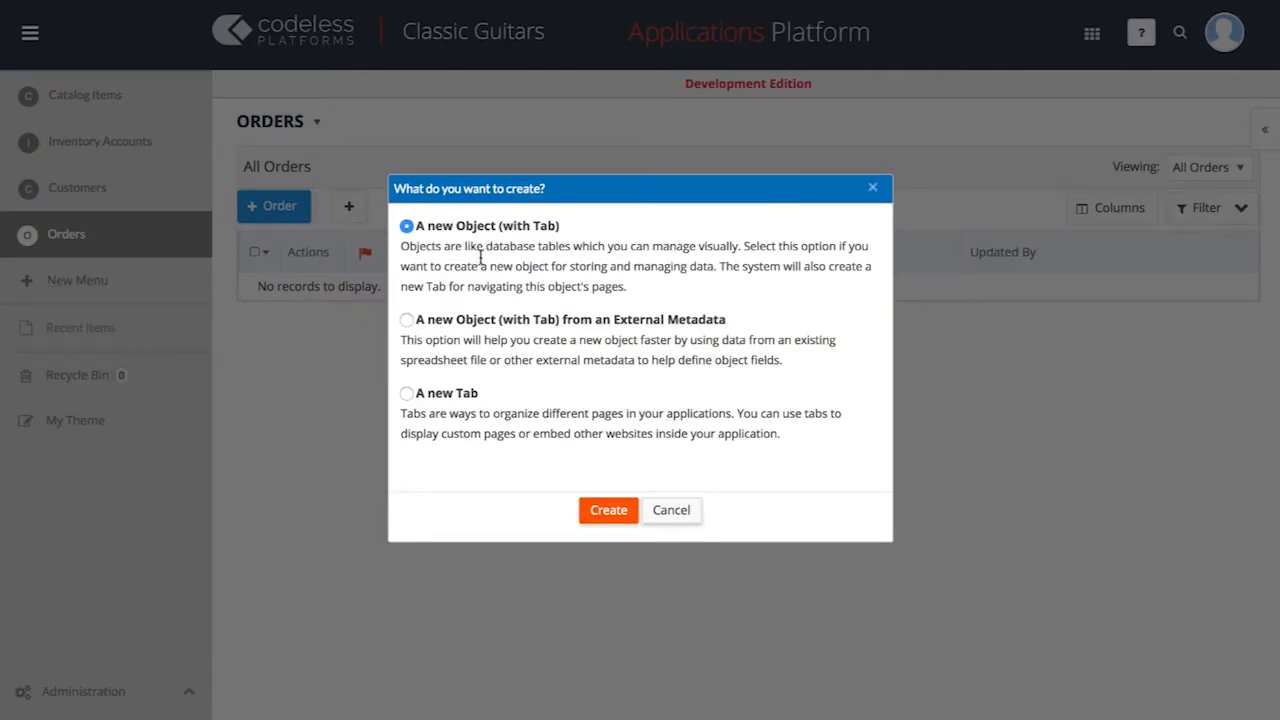
{"action": "left_click", "coordinate": [608, 510]}
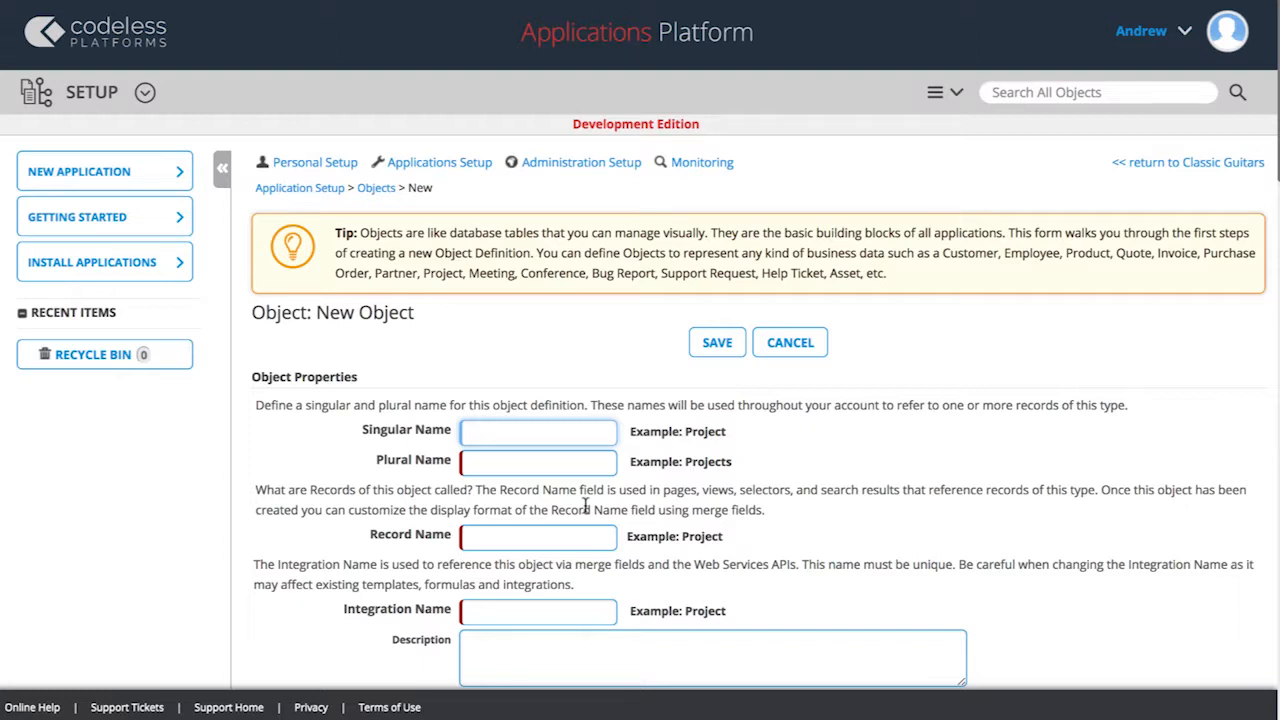
{"action": "type", "text": "Order Line"}
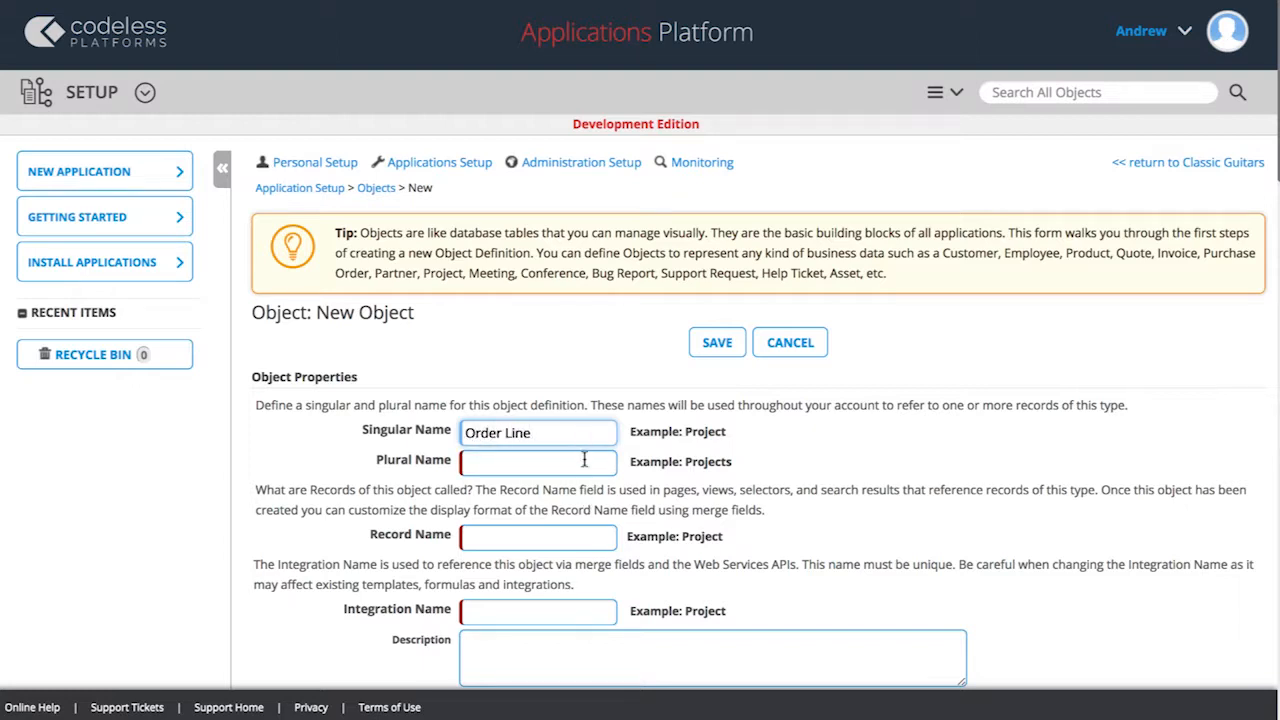
{"action": "left_click", "coordinate": [584, 459]}
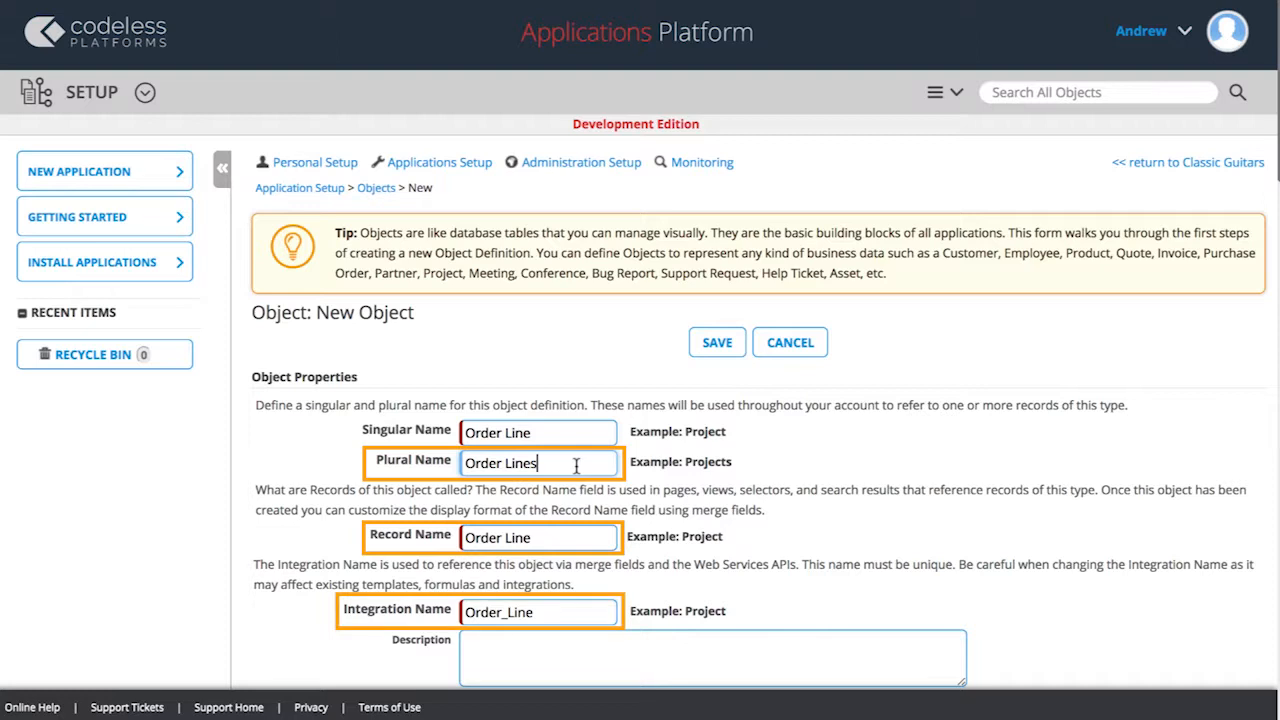
Step: Turn off the creation of a new tab for the Order Line object, leaving its optional properties and attributes at their defaults
{"action": "scroll", "coordinate": [649, 485], "scroll_direction": "down", "scroll_amount": 2}
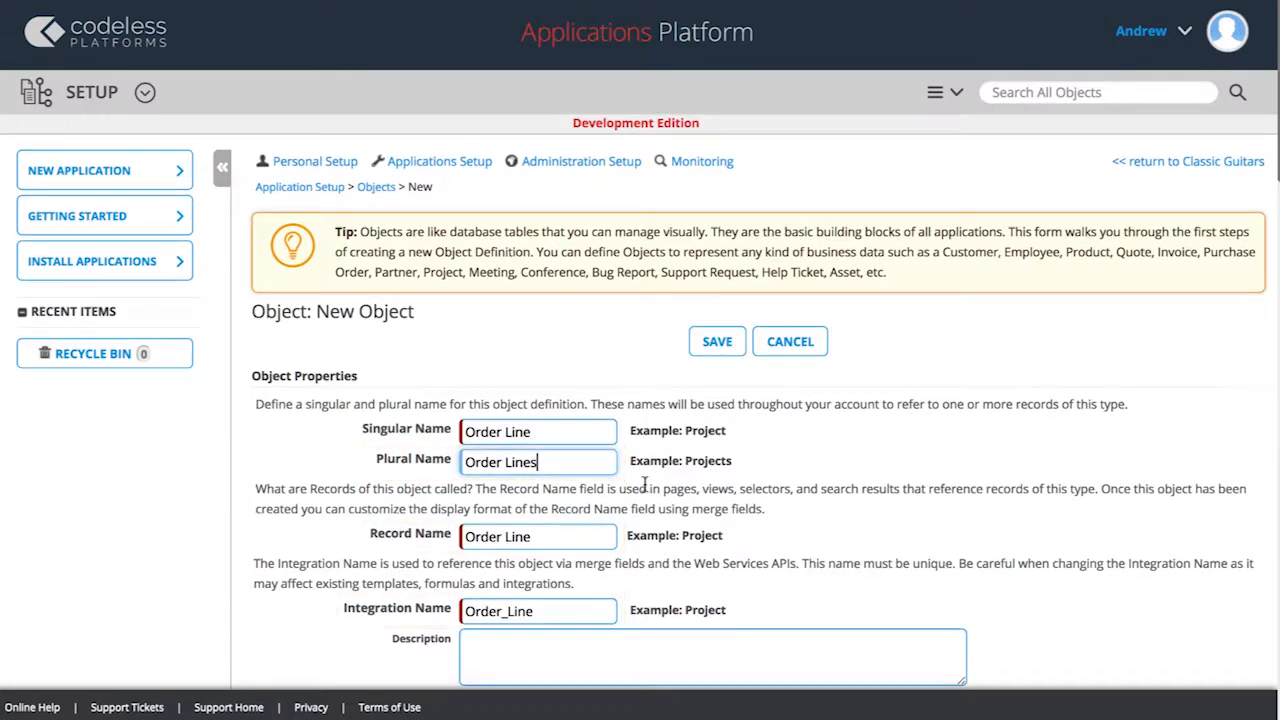
{"action": "scroll", "coordinate": [649, 485], "scroll_direction": "down", "scroll_amount": 3}
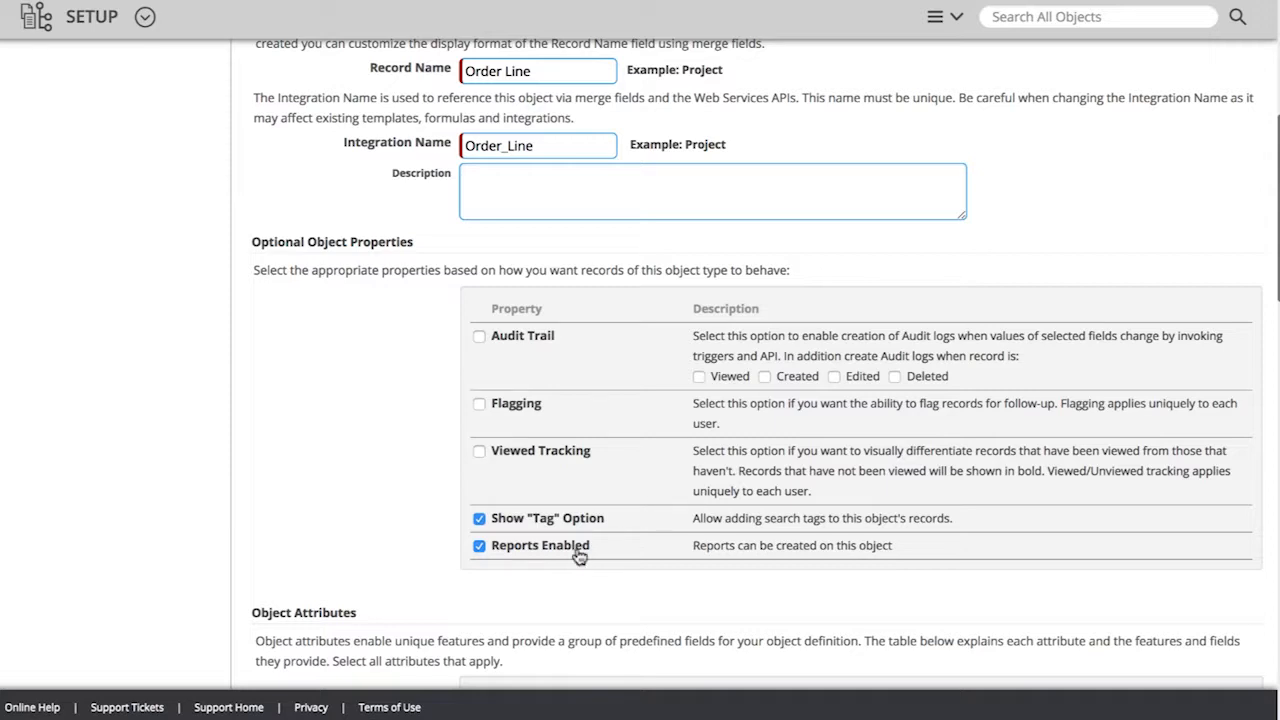
{"action": "scroll", "coordinate": [579, 556], "scroll_direction": "down", "scroll_amount": 6}
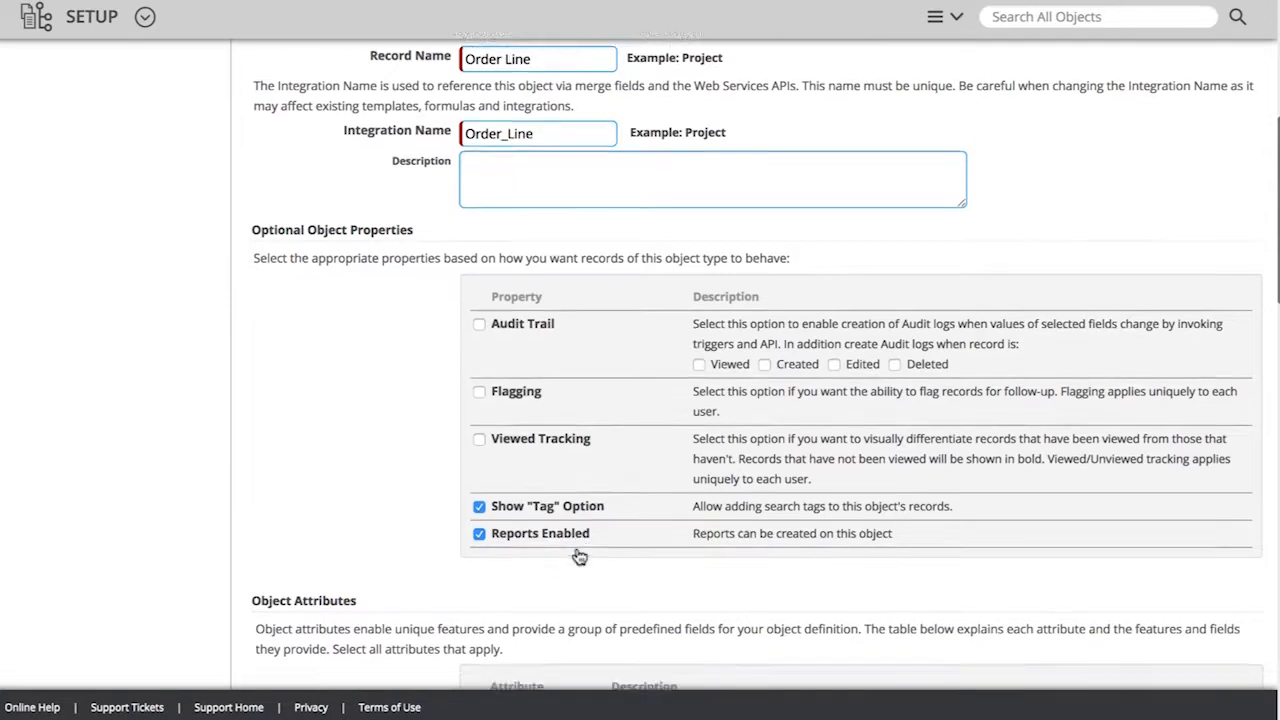
{"action": "scroll", "coordinate": [579, 556], "scroll_direction": "down", "scroll_amount": 5}
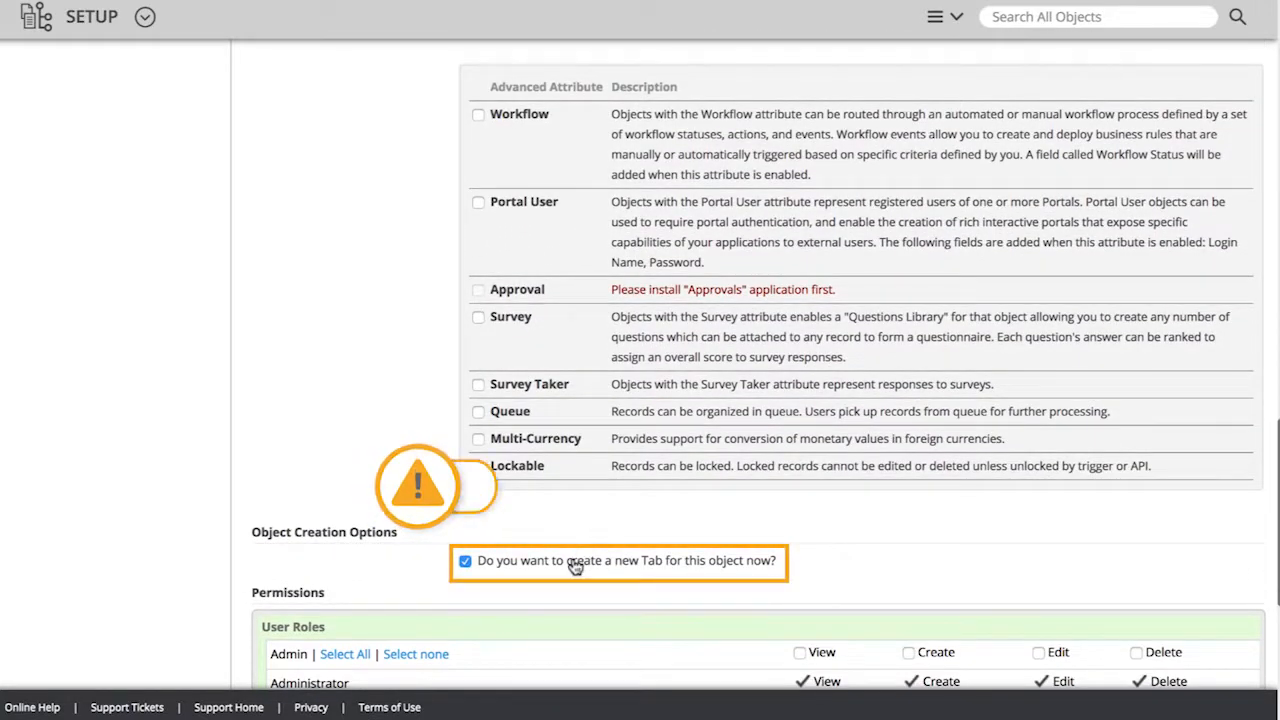
{"action": "left_click", "coordinate": [465, 564]}
Step: Save the Order Line object with the default permissions and return to the Classic Guitars application
{"action": "scroll", "coordinate": [435, 567], "scroll_direction": "down", "scroll_amount": 1}
{"action": "scroll", "coordinate": [433, 565], "scroll_direction": "down", "scroll_amount": 4}
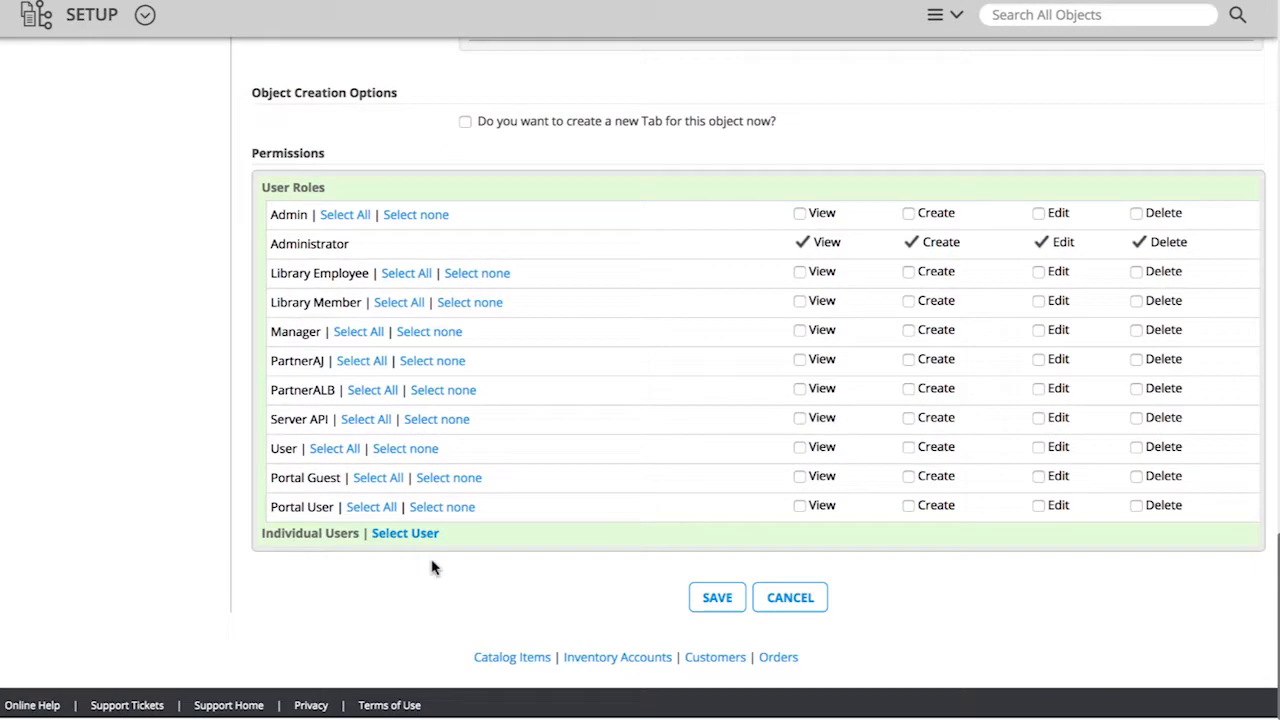
{"action": "left_click", "coordinate": [719, 601]}
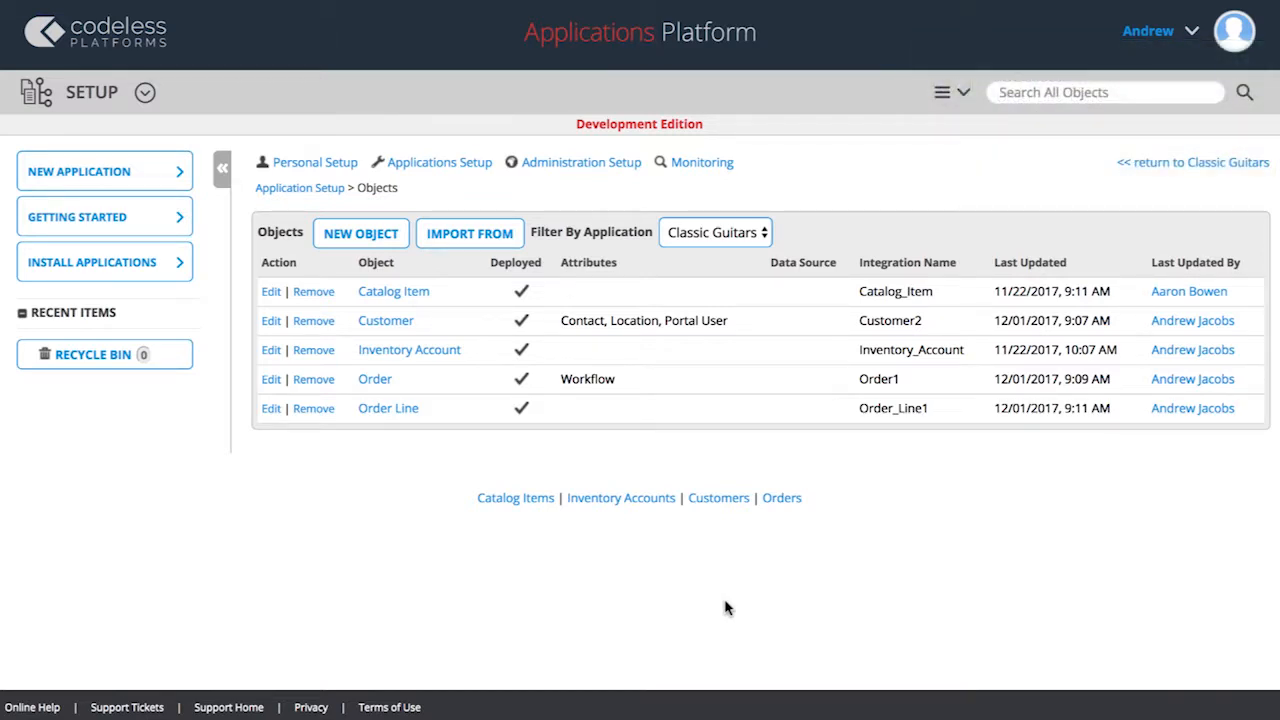
{"action": "left_click", "coordinate": [1131, 168]}
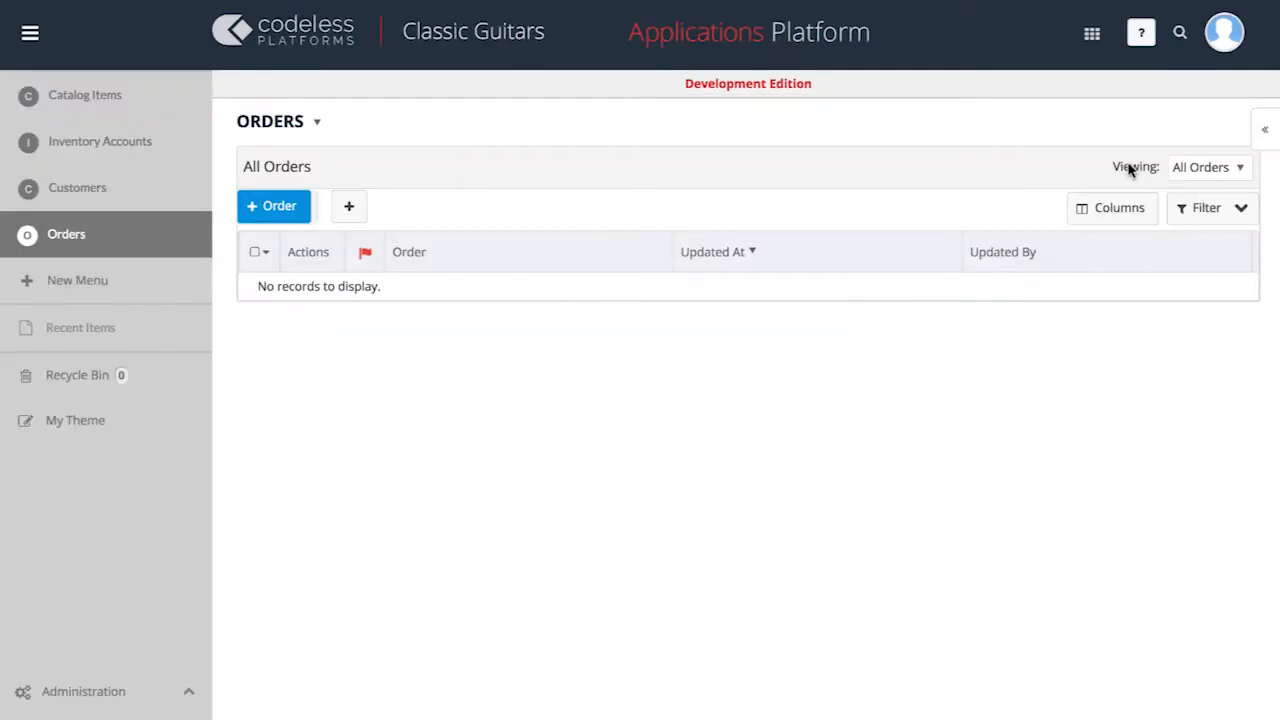